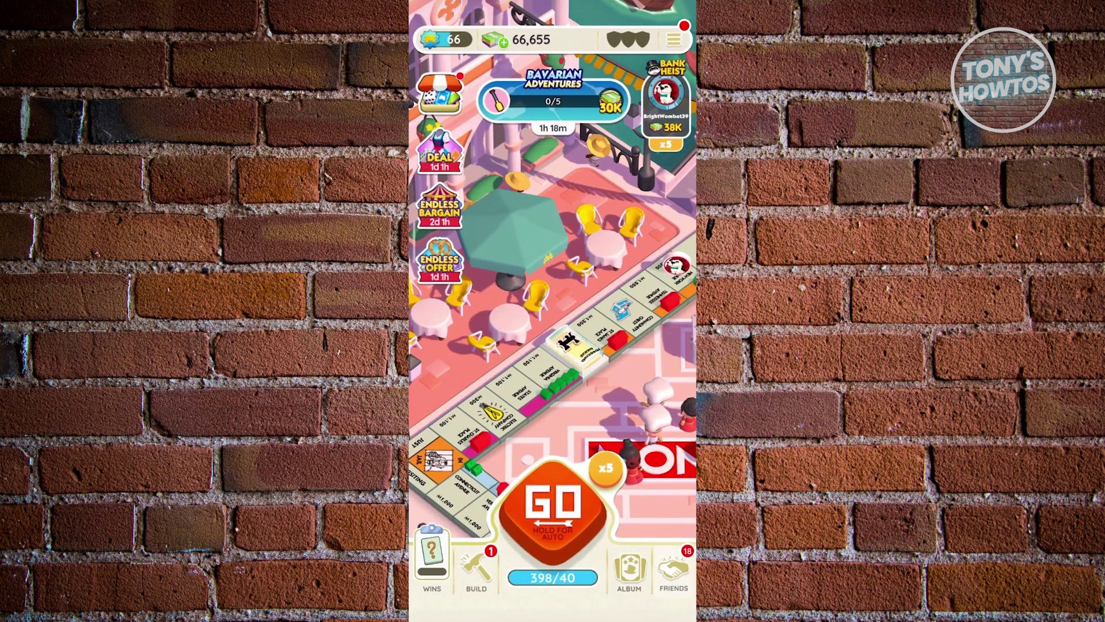
From Friends > Invite, bring up the share sheet for the 'Play MONOPOLY GO! with me!' invite.
click(674, 570)
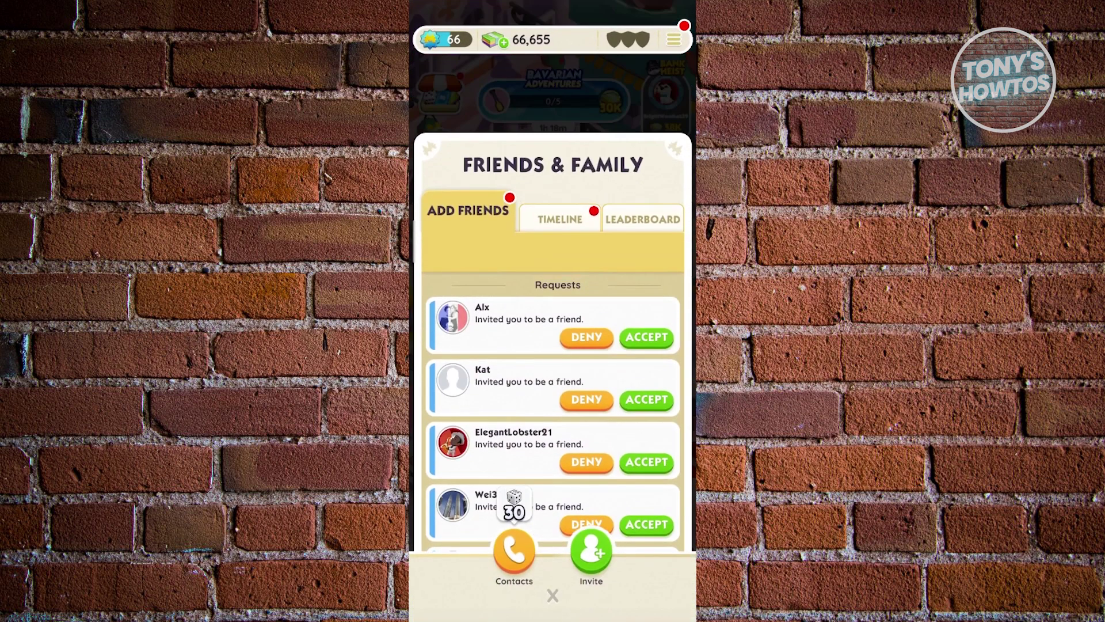
click(591, 551)
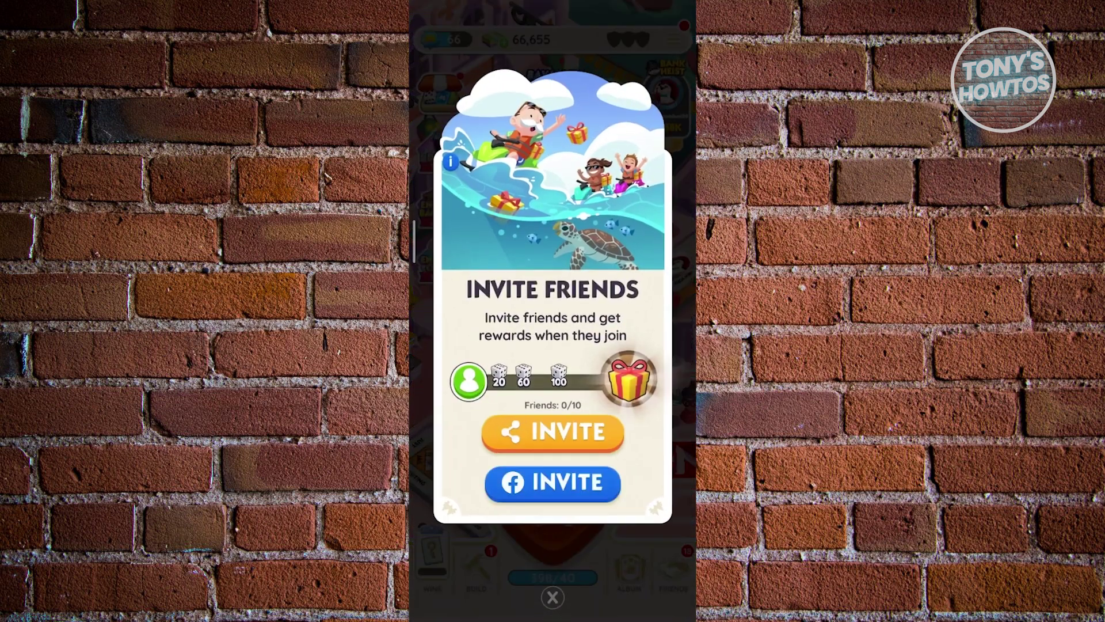
click(627, 384)
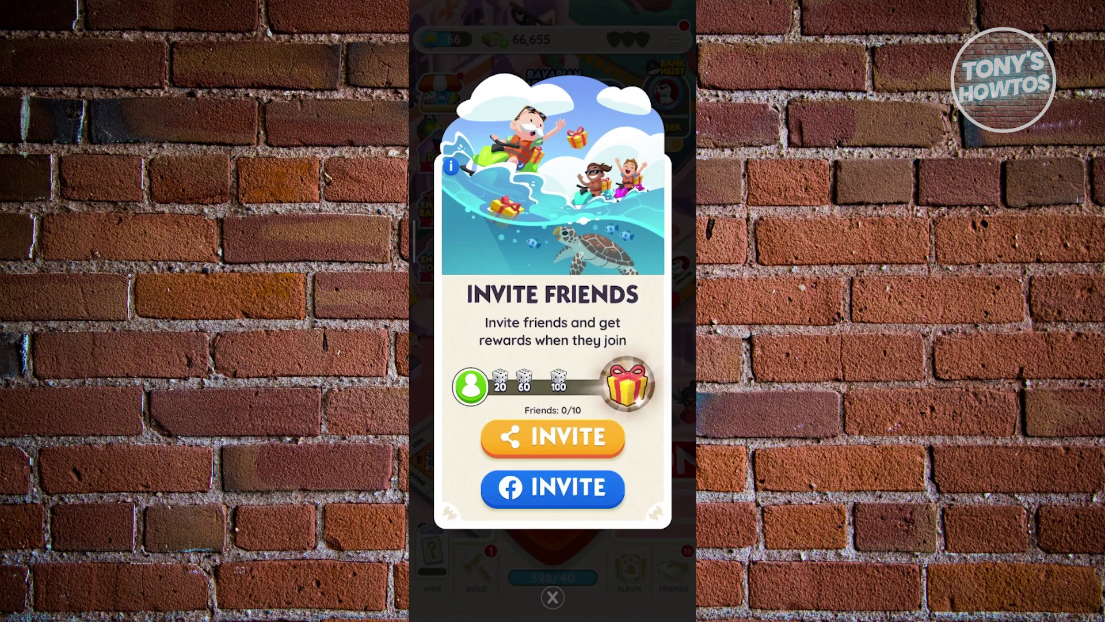
click(553, 437)
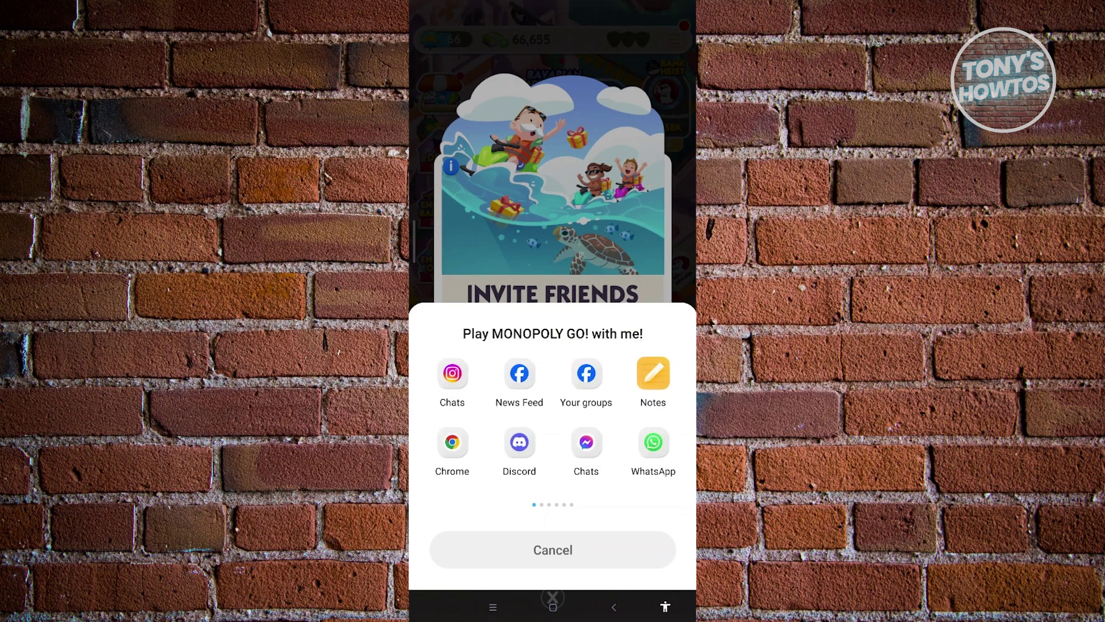
scroll(553, 415, right, 5)
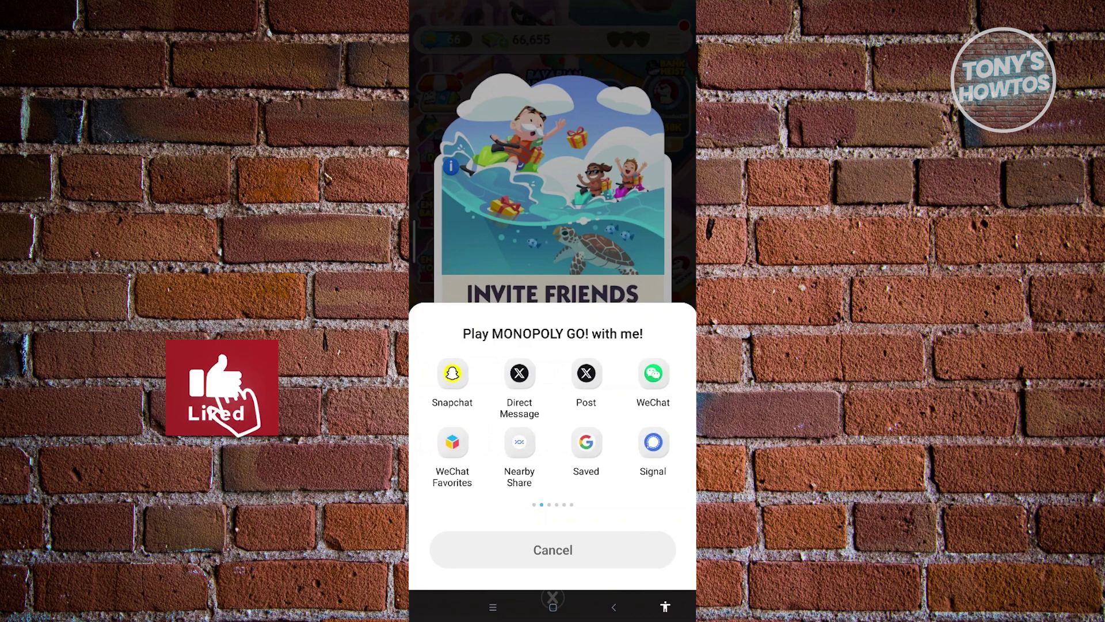
scroll(552, 426, left, 5)
scroll(552, 426, right, 5)
scroll(552, 426, left, 5)
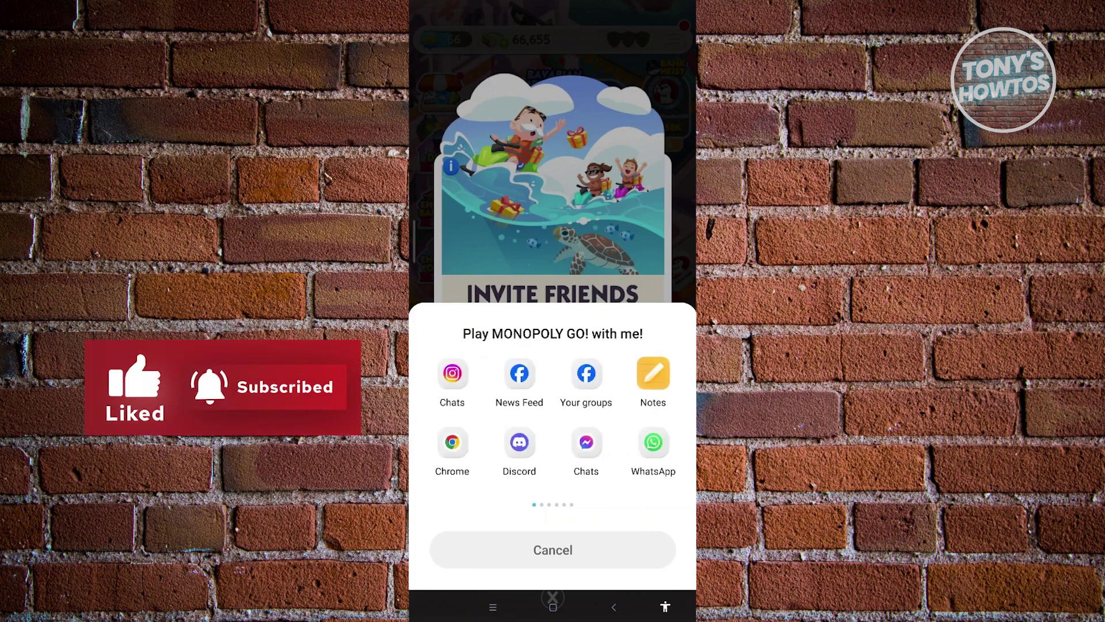
scroll(552, 426, right, 5)
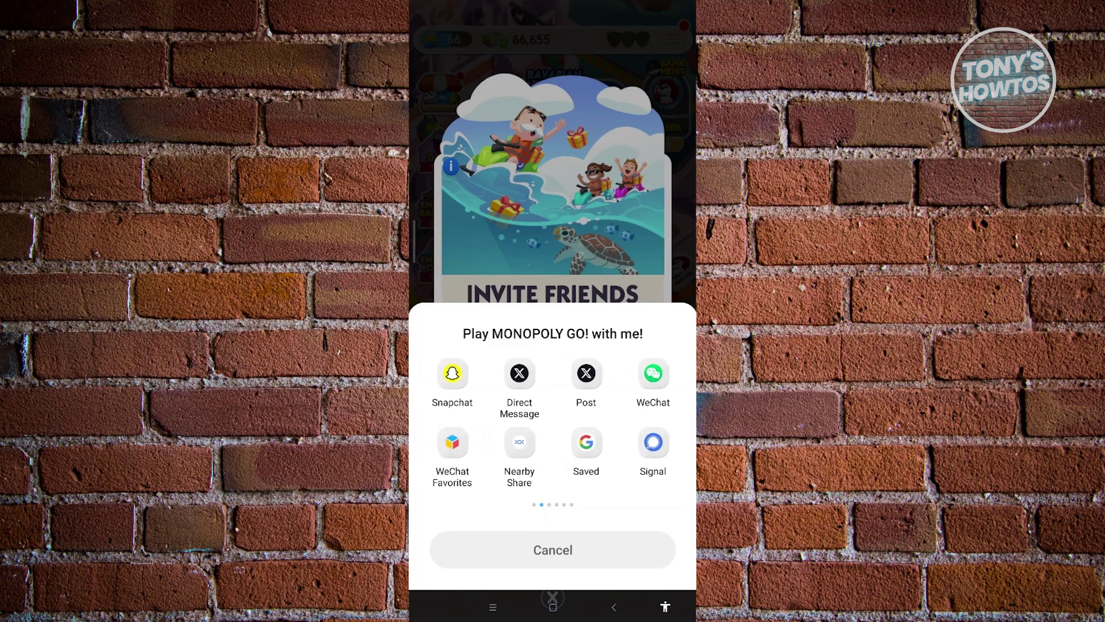
scroll(553, 426, left, 5)
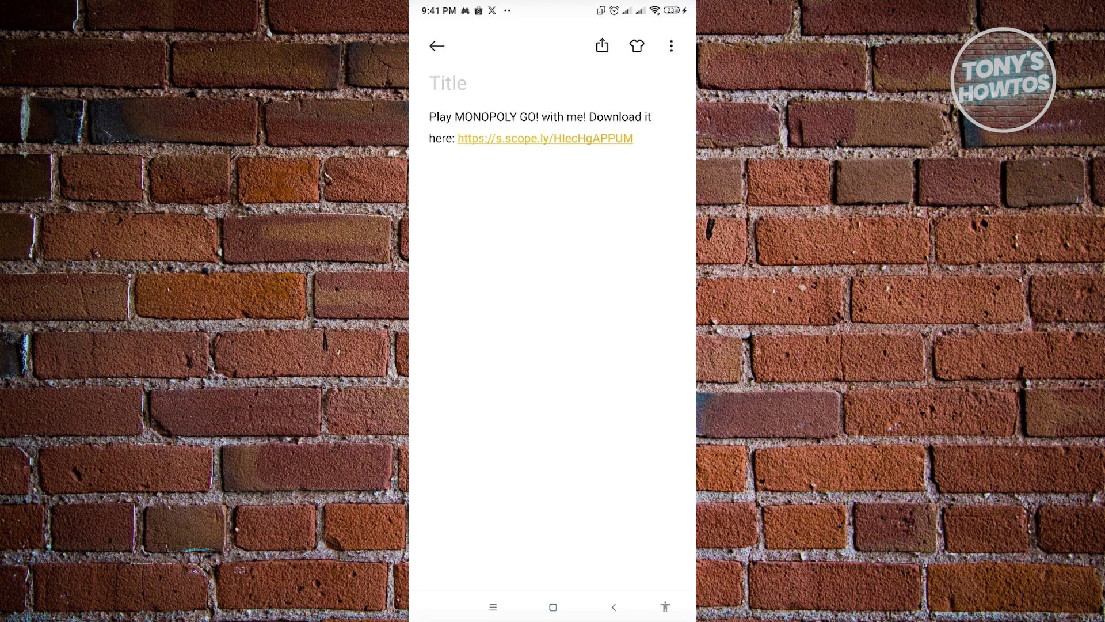
Select the invite link in the new note, save it, and return to the game board.
click(545, 138)
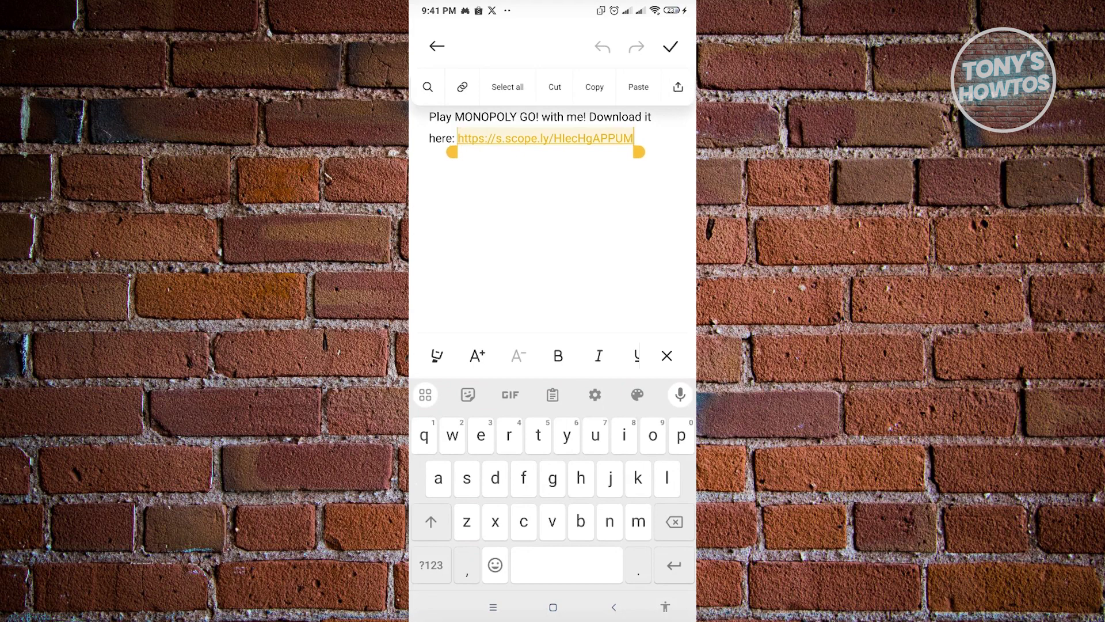
click(671, 46)
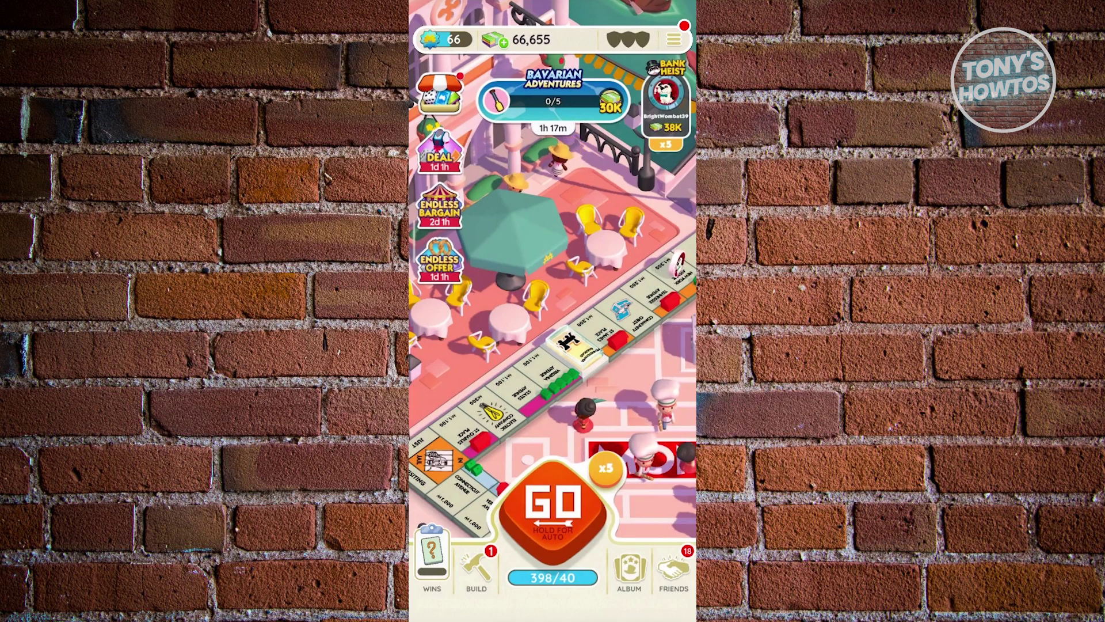
Exit Monopoly GO to the home screen and launch Google Play Store.
key(Escape)
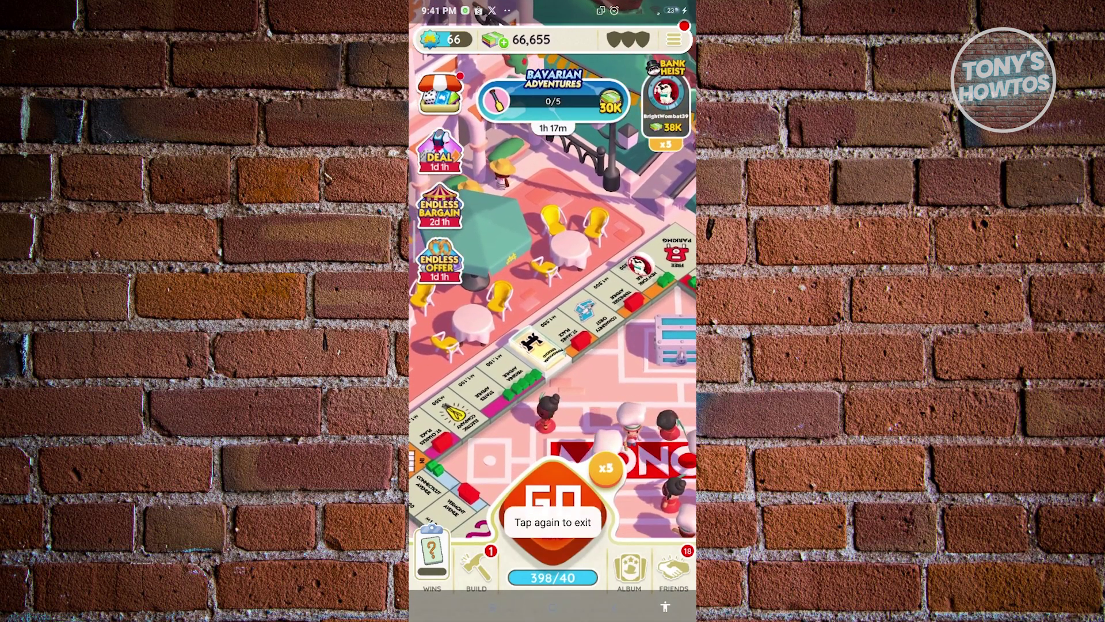
key(Escape)
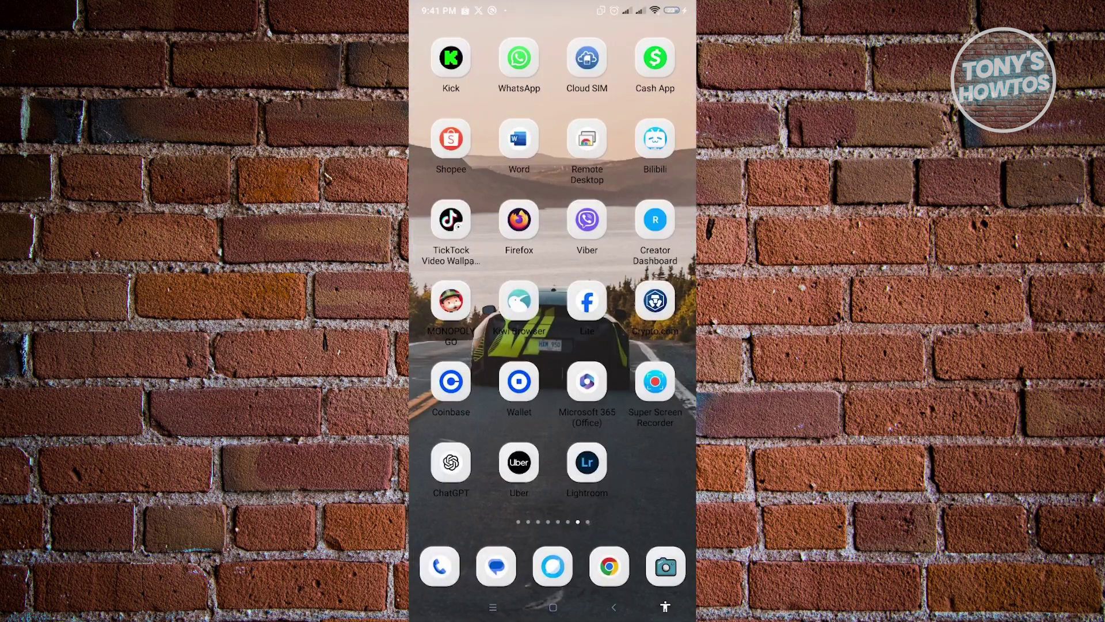
scroll(553, 288, left, 5)
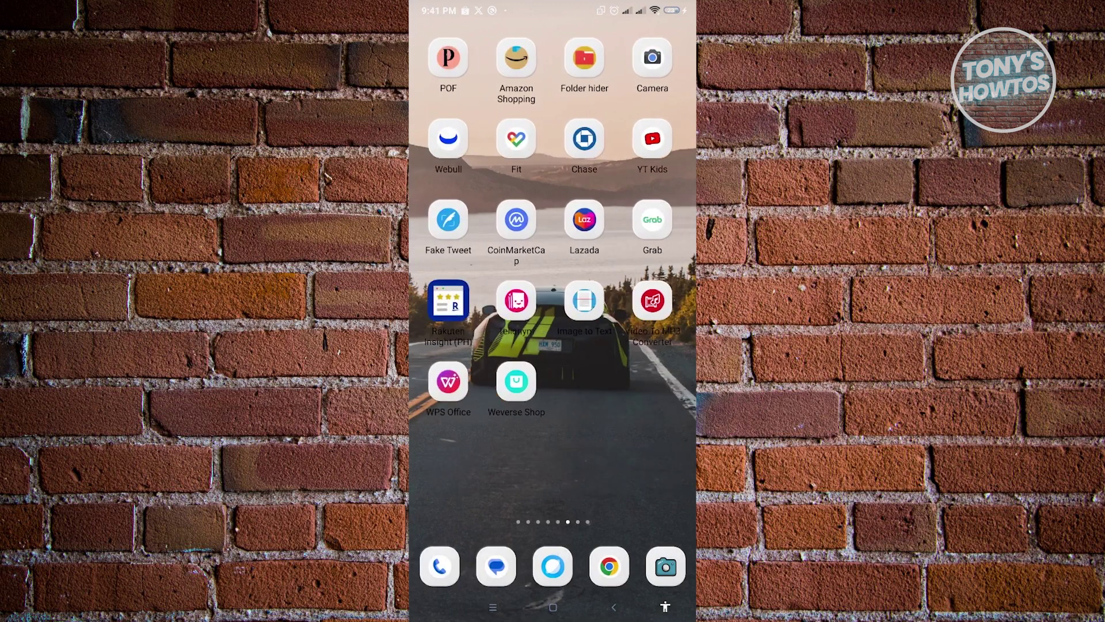
scroll(553, 288, left, 1)
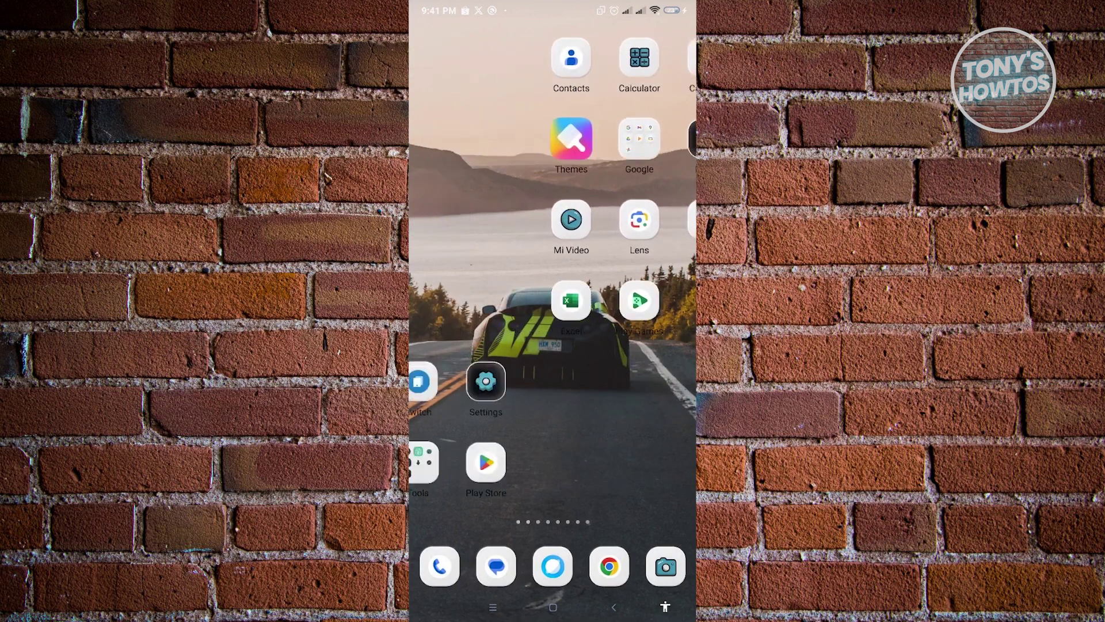
click(647, 450)
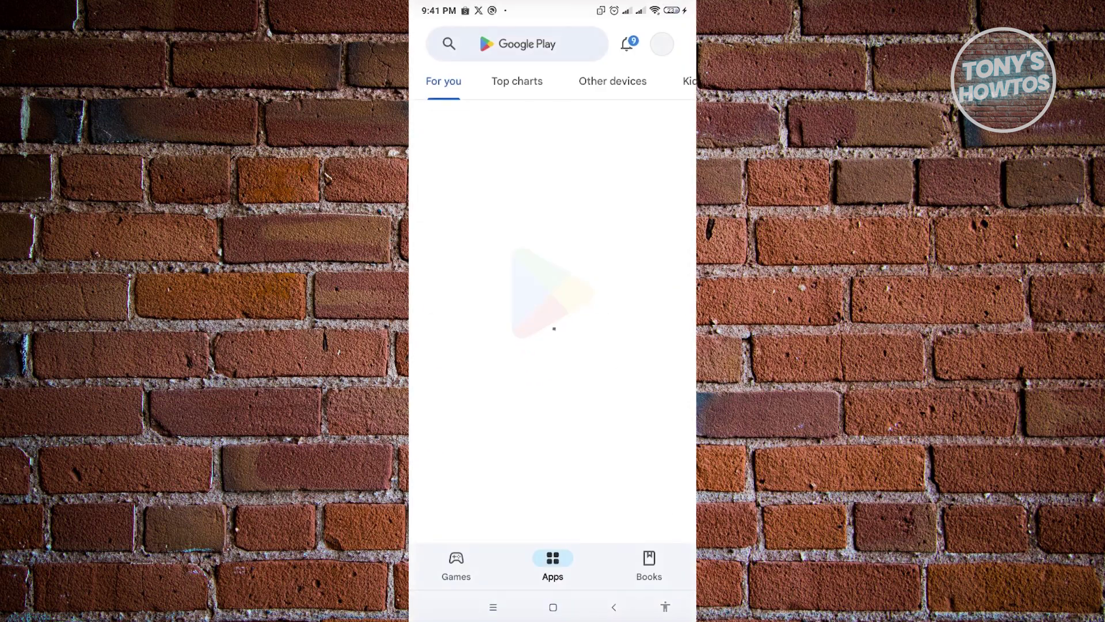
Search the Play Store for 'monopoly go' using the 'mono' suggestion.
click(552, 44)
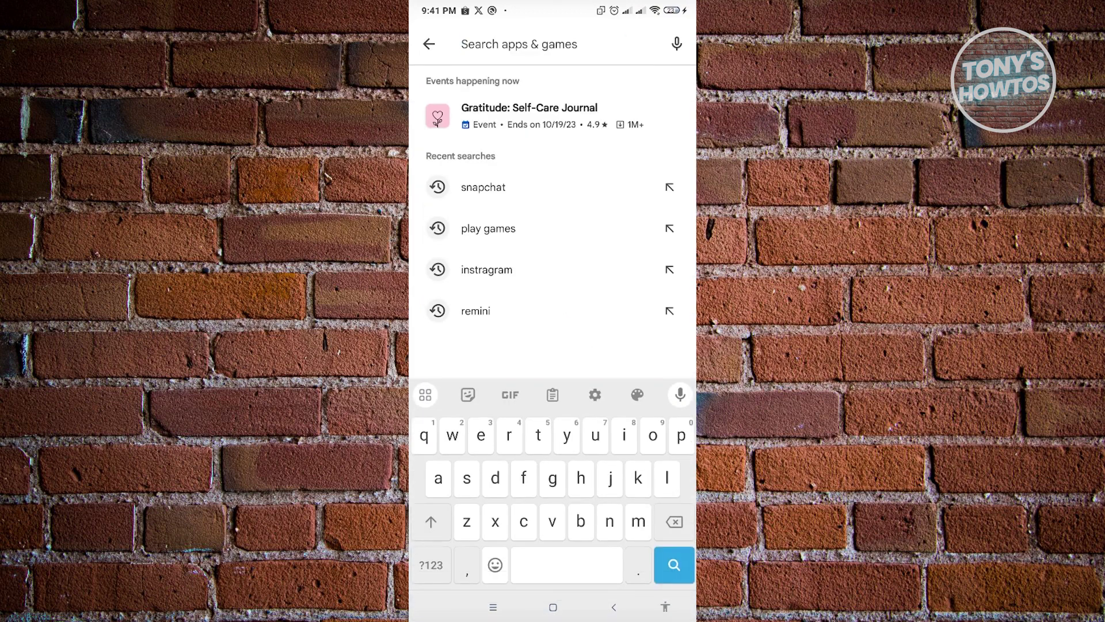
text(mono)
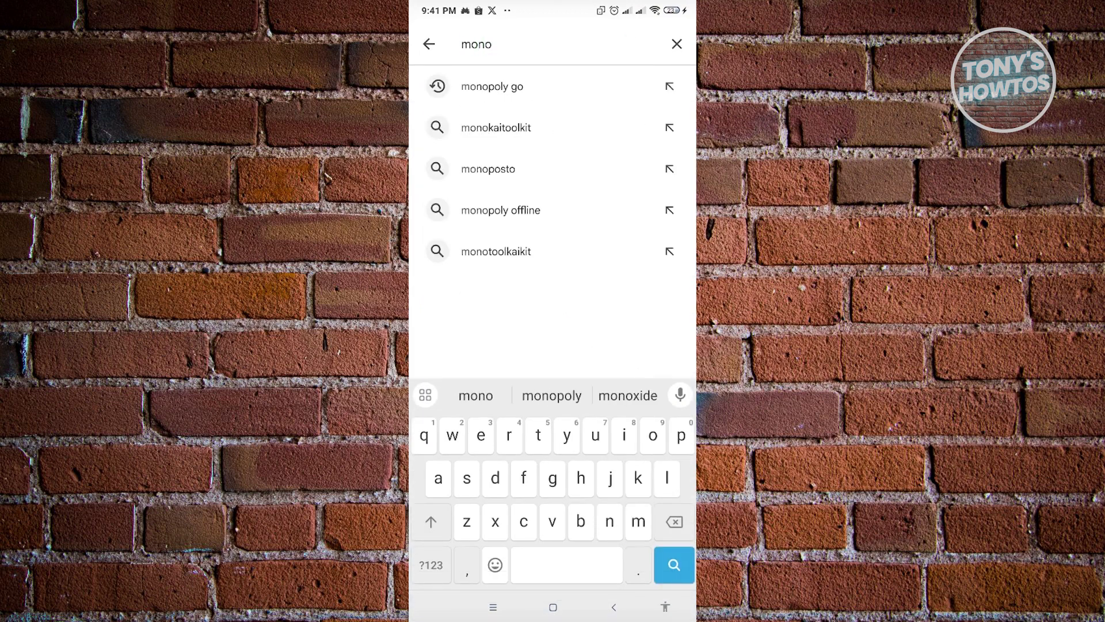
click(492, 86)
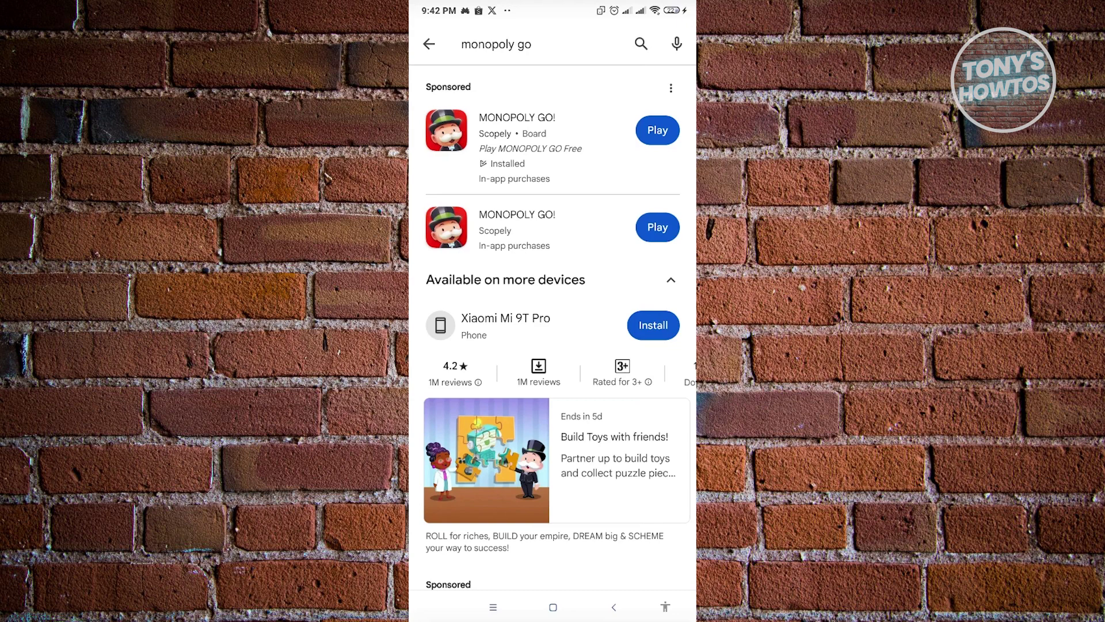
From the home screen, open MONOPOLY GO's App info and confirm Clear cache.
click(552, 607)
drag(633, 346, 461, 346)
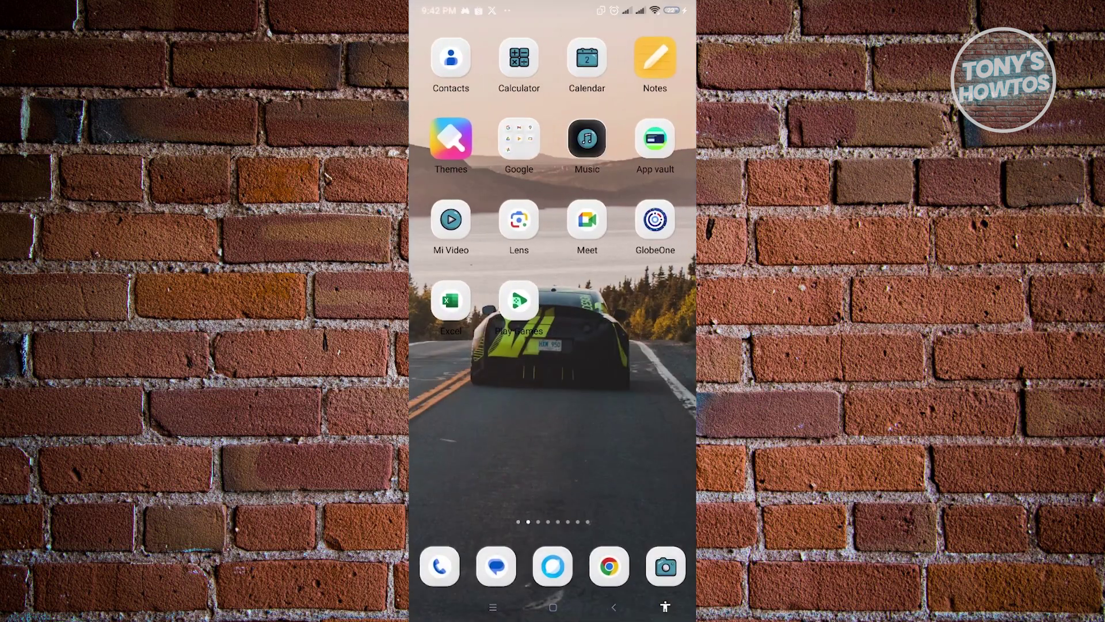
drag(633, 345, 460, 345)
drag(633, 345, 460, 345)
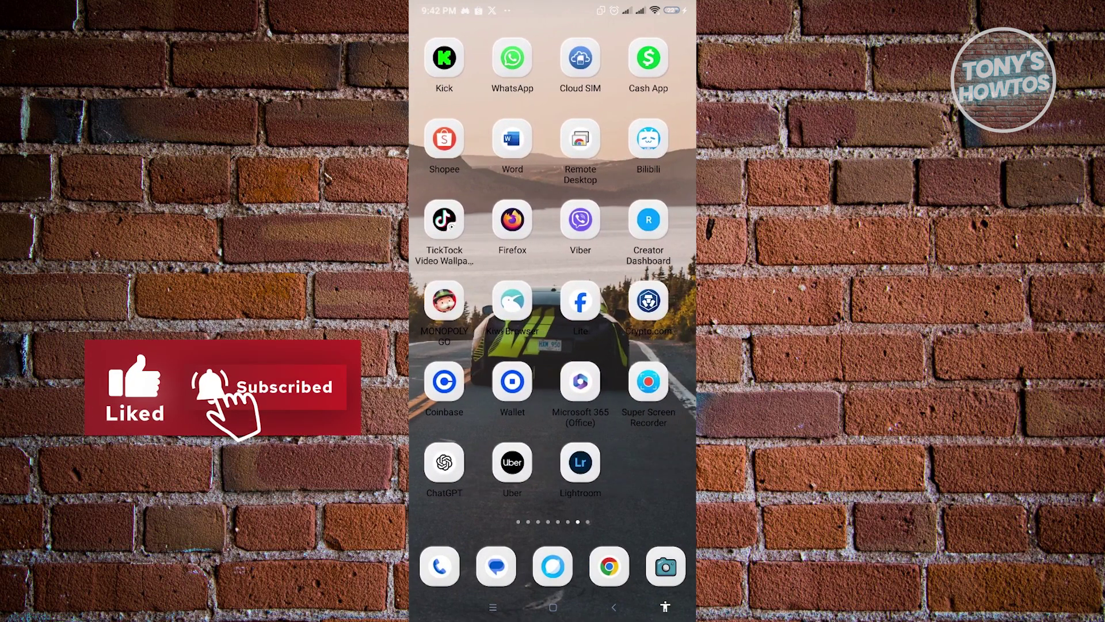
click(451, 300)
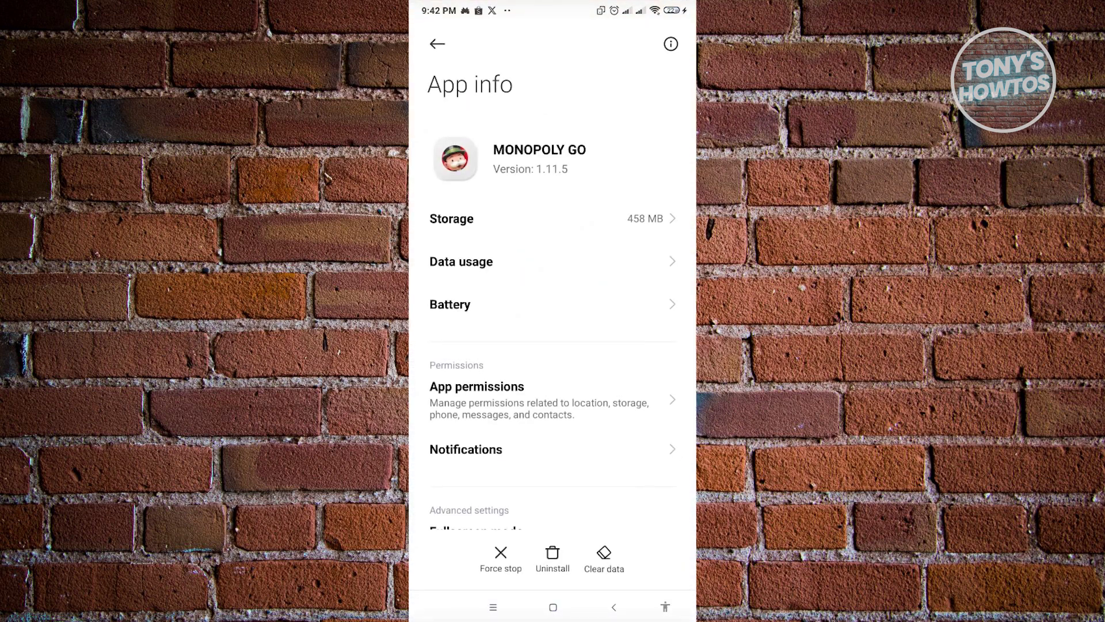
click(603, 557)
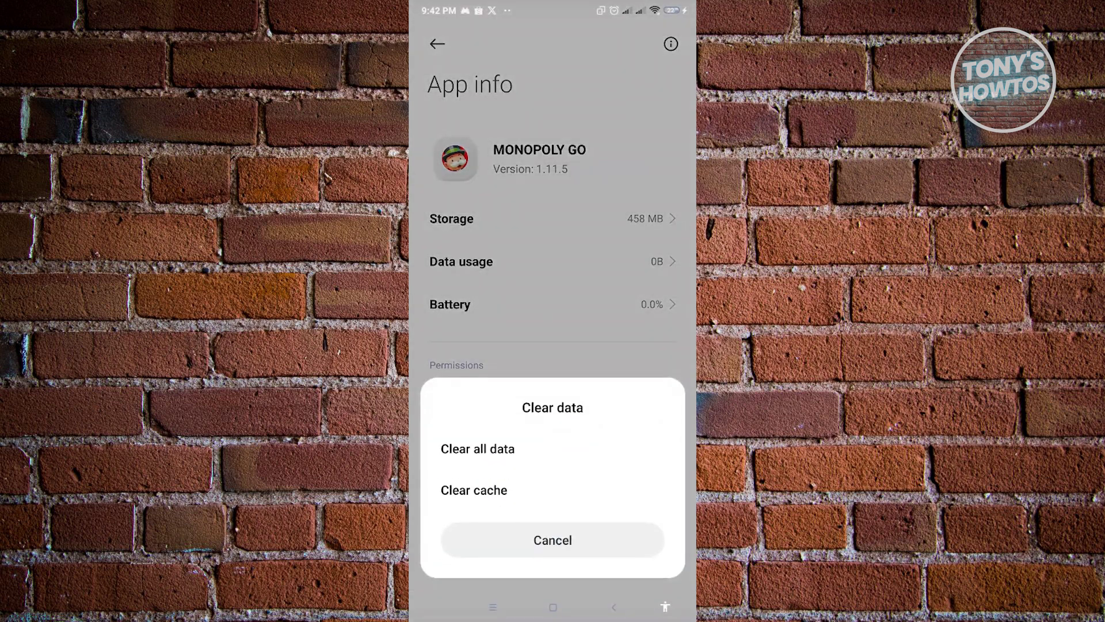
click(474, 490)
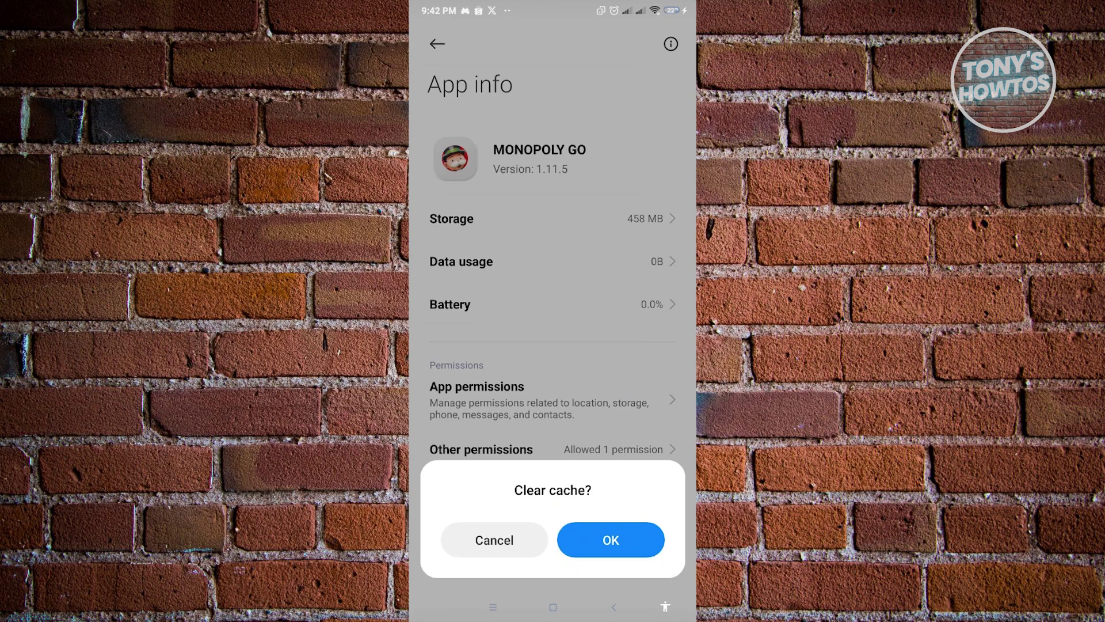
click(611, 540)
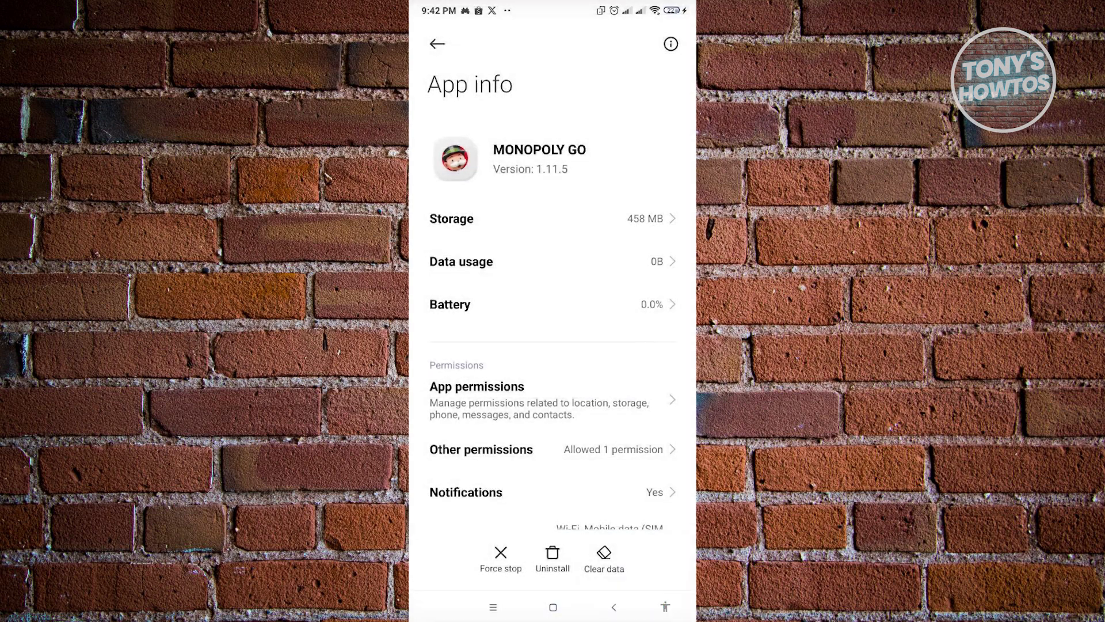
click(603, 558)
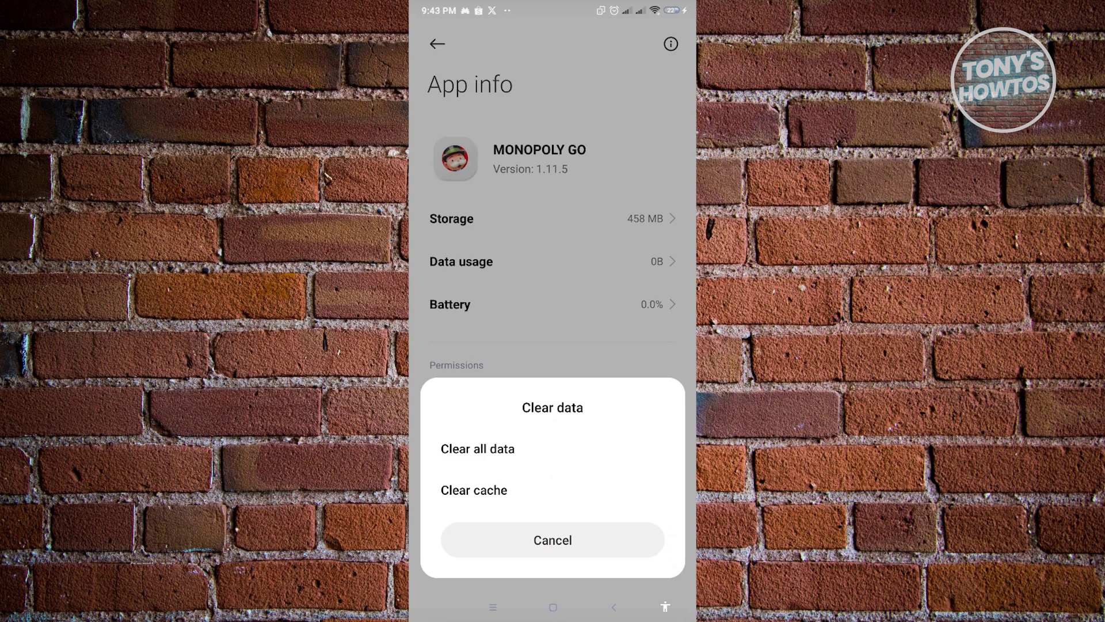
click(553, 540)
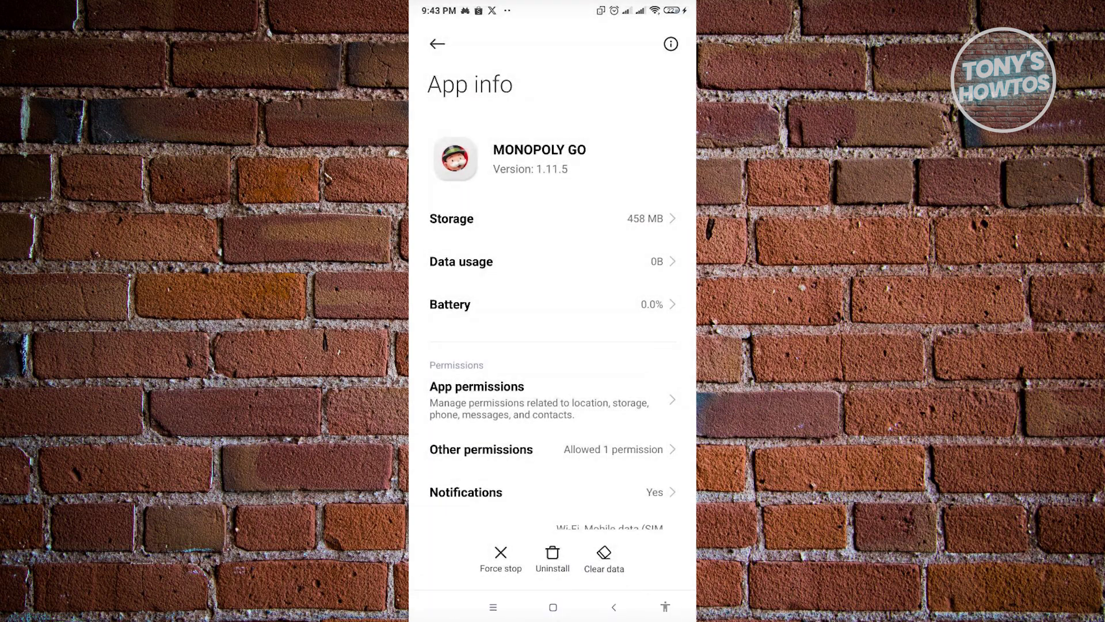
Leave MONOPOLY GO's App info for the Android home screen.
click(553, 607)
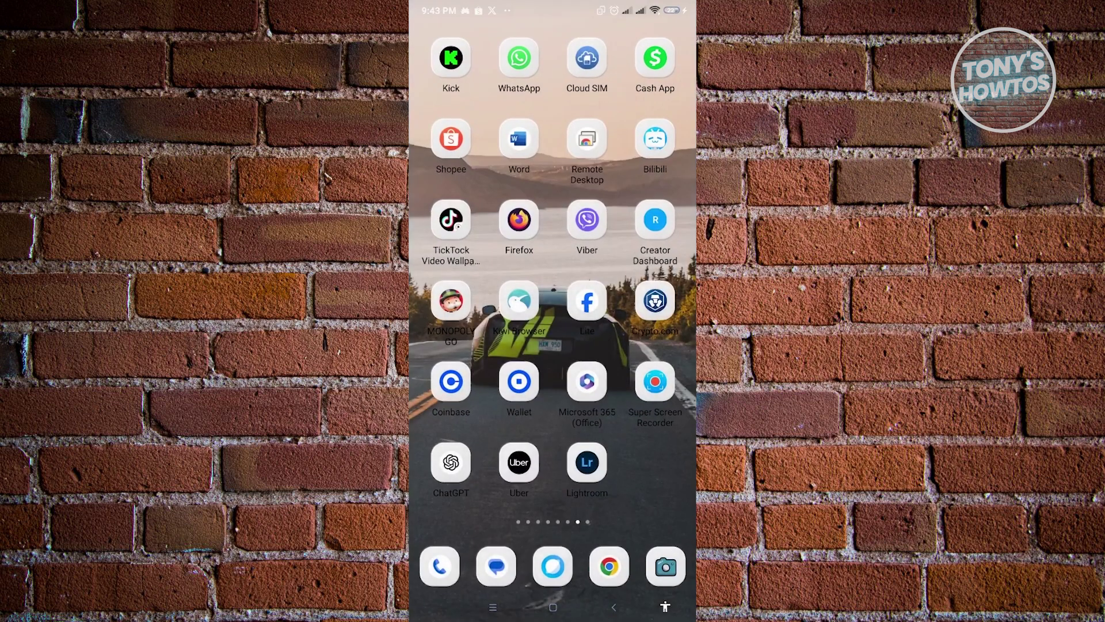